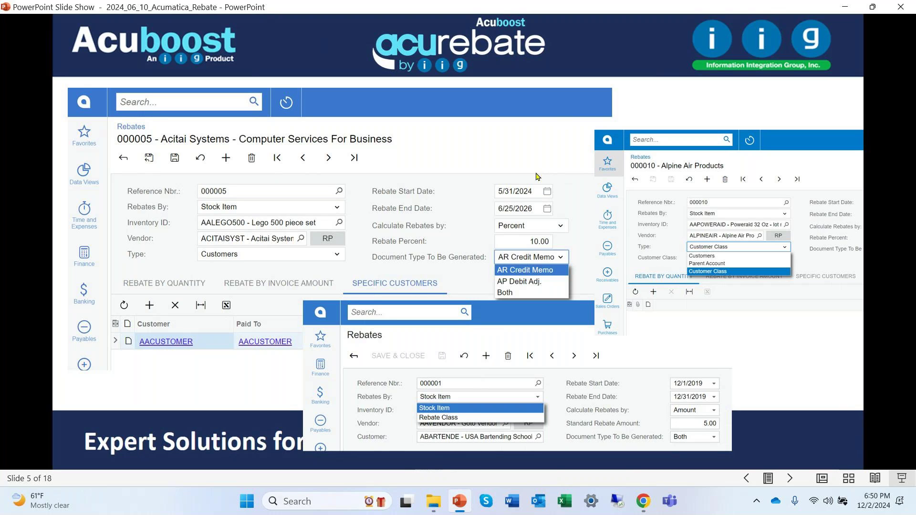
{"action": "left_click", "coordinate": [503, 211]}
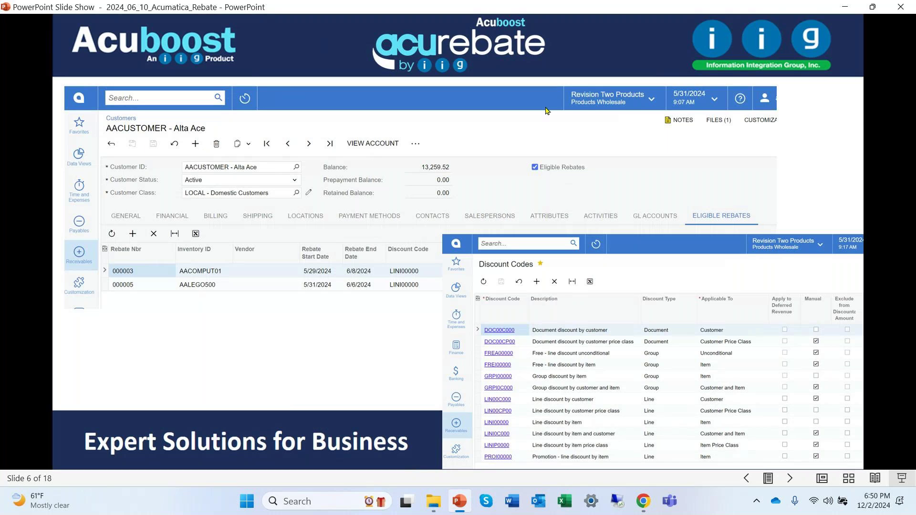
{"action": "left_click", "coordinate": [443, 373]}
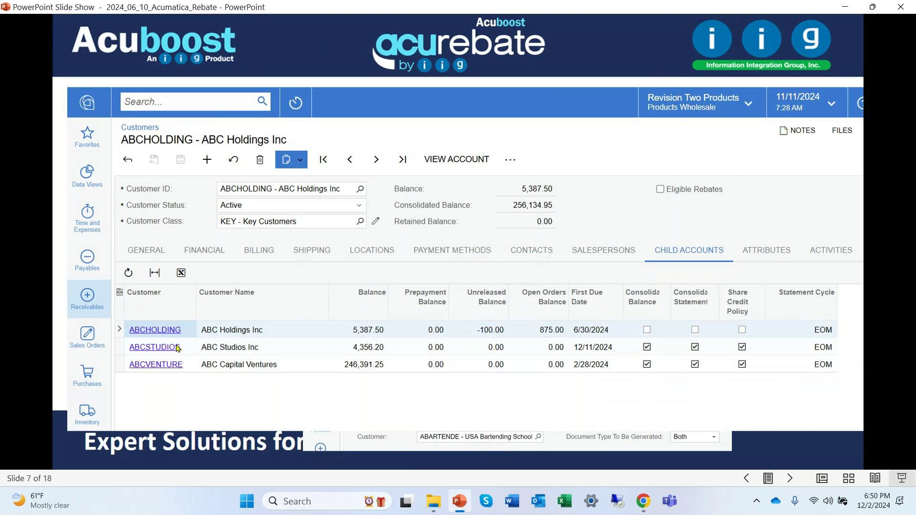
{"action": "left_click", "coordinate": [549, 379]}
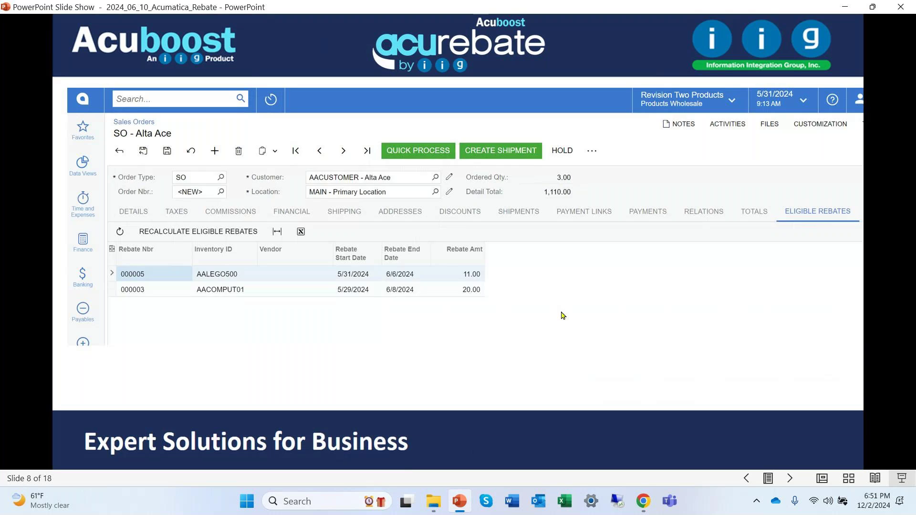
{"action": "left_click", "coordinate": [562, 315]}
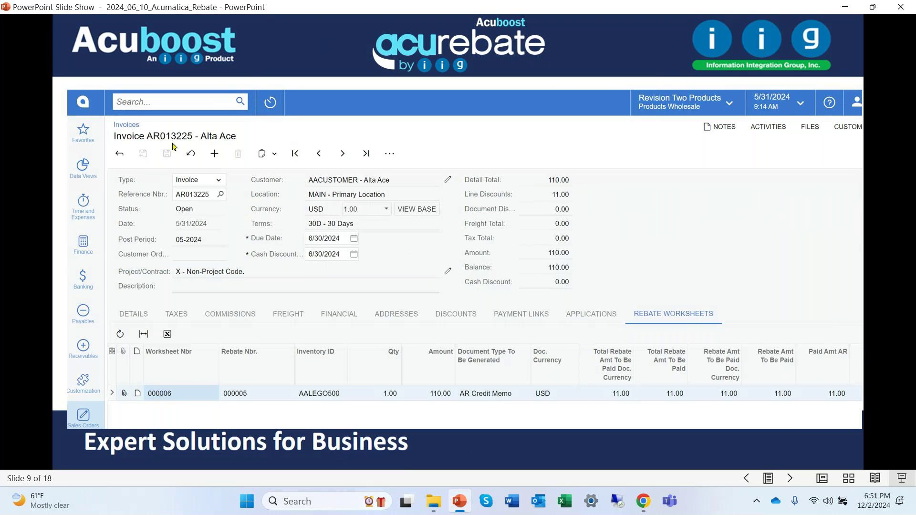
{"action": "left_click", "coordinate": [193, 153]}
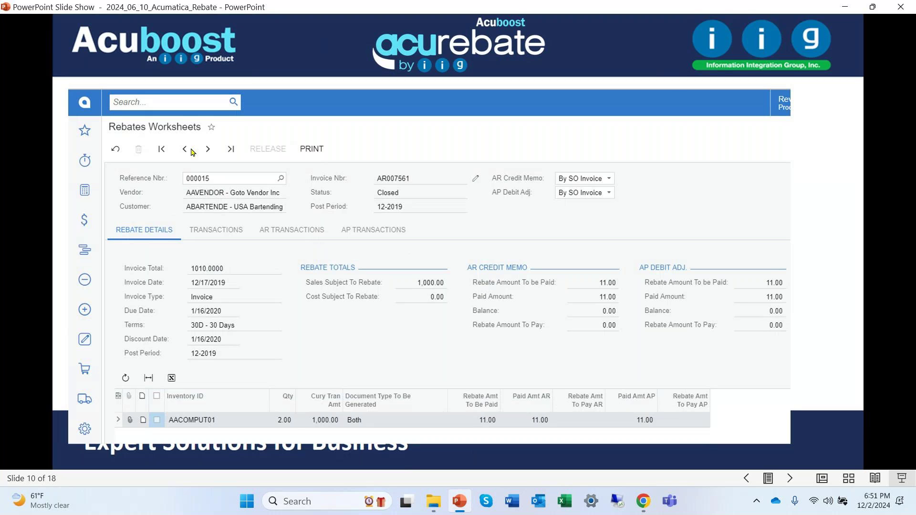
{"action": "key", "text": "Right"}
{"action": "key", "text": "Right"}
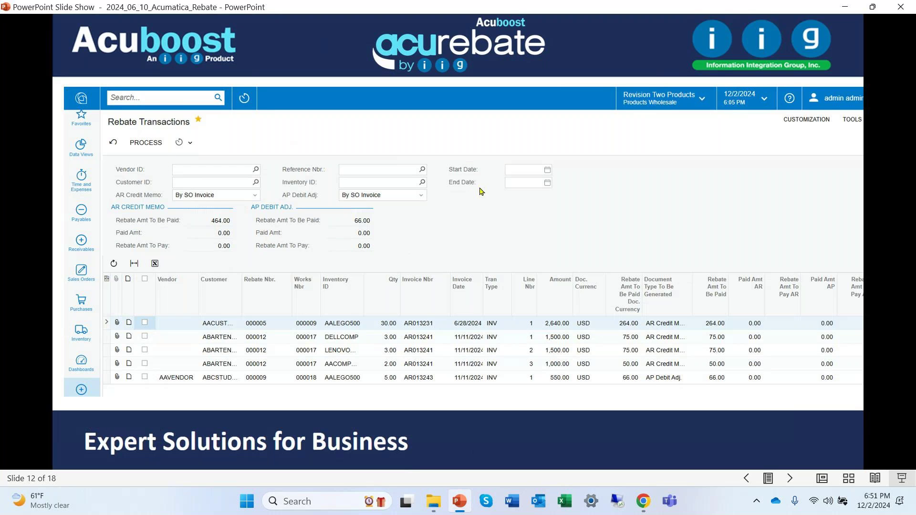
{"action": "left_click", "coordinate": [474, 258]}
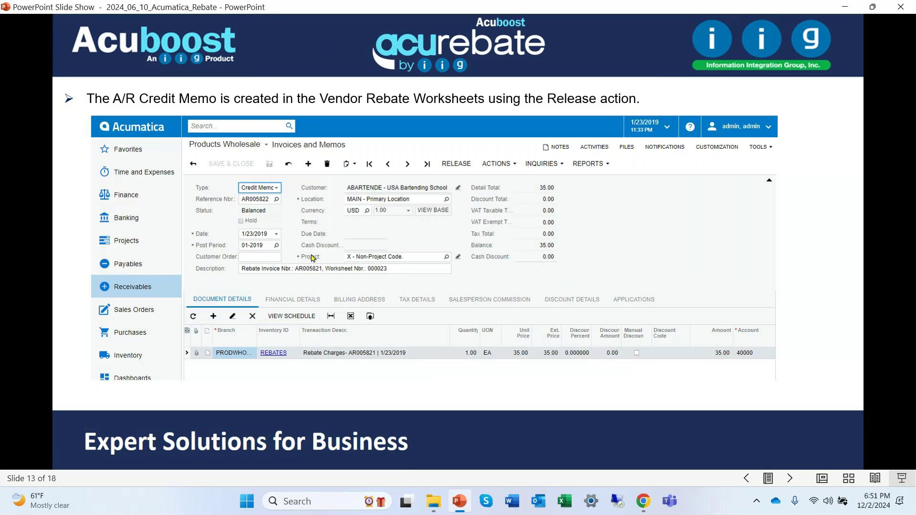
{"action": "left_click", "coordinate": [377, 276]}
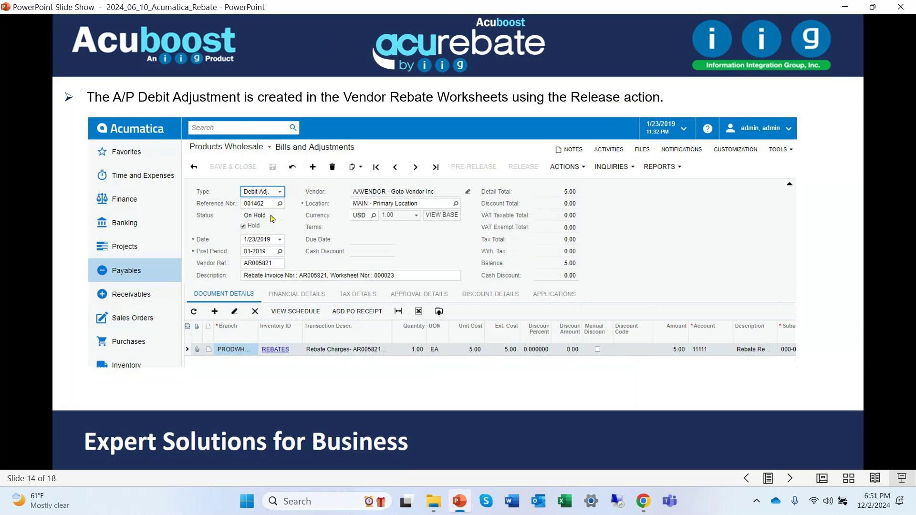
{"action": "left_click", "coordinate": [272, 219]}
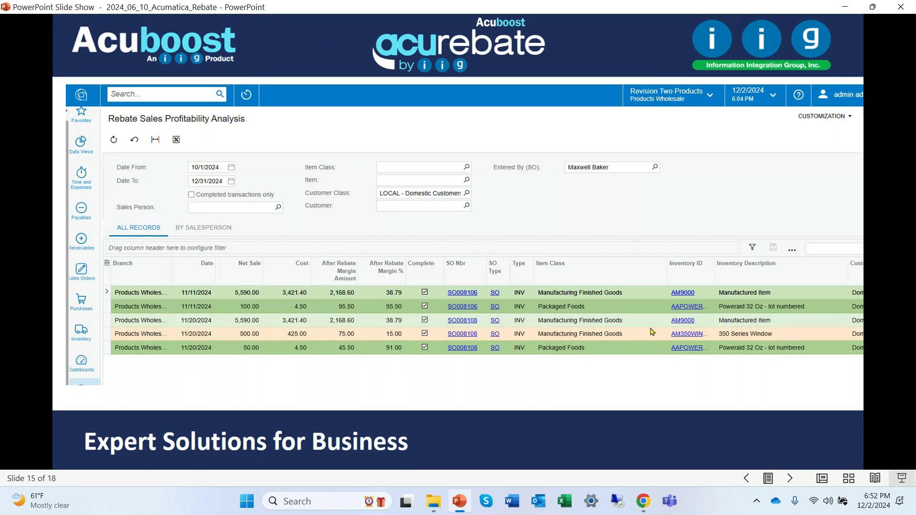
{"action": "key", "text": "Right"}
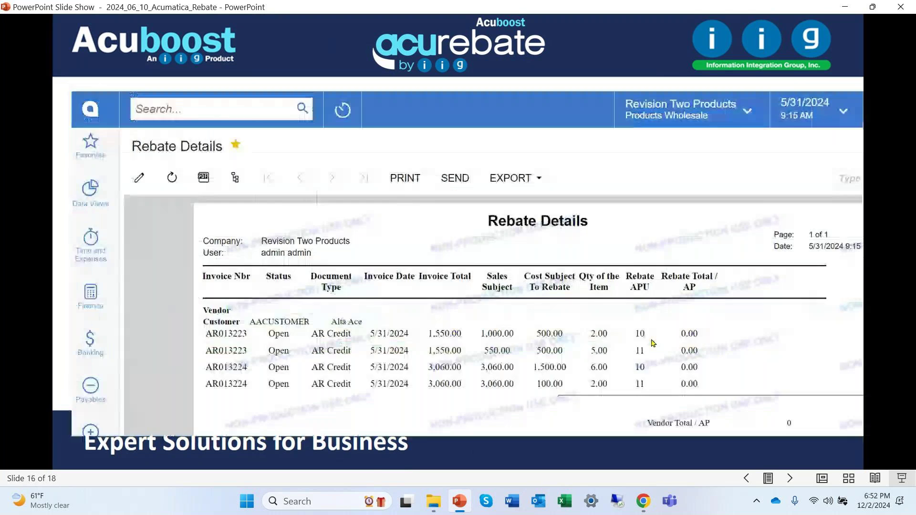
{"action": "key", "text": "Right"}
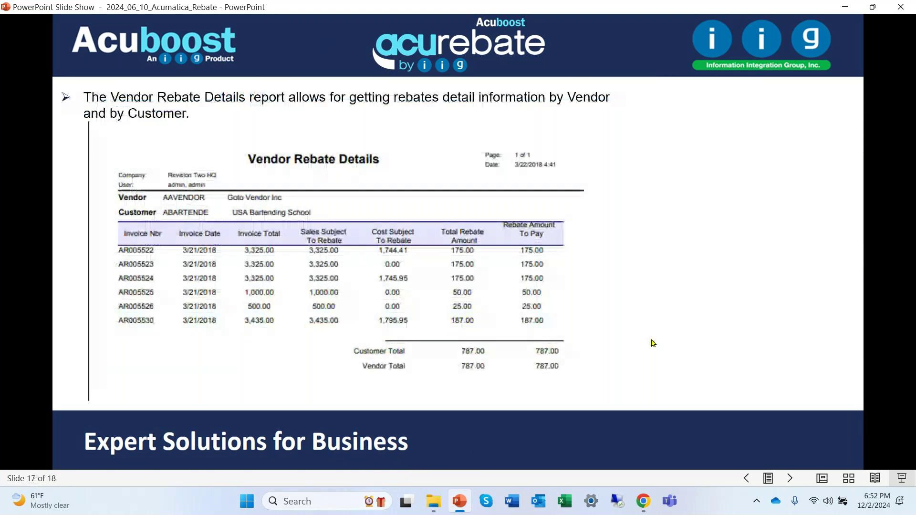
End the slide show and switch to the Rebates page in Chrome
{"action": "key", "text": "Escape"}
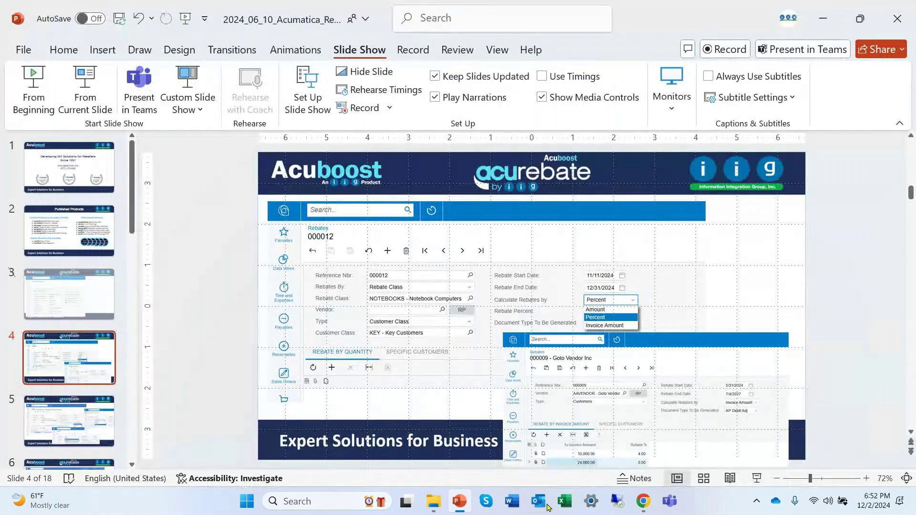
{"action": "left_click", "coordinate": [644, 502]}
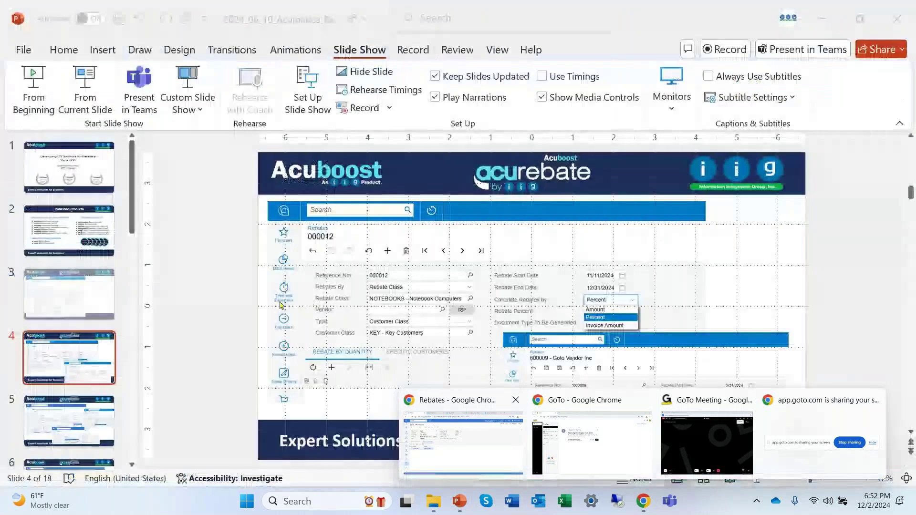
{"action": "left_click", "coordinate": [488, 467]}
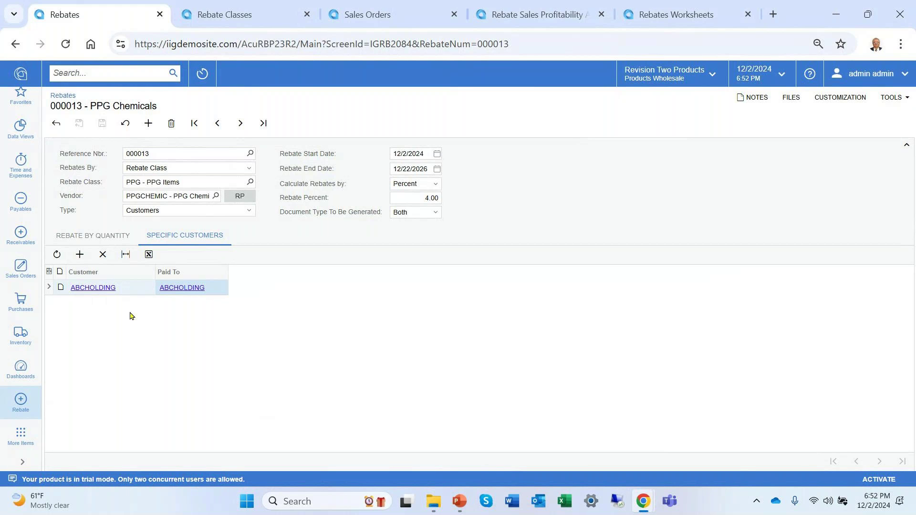
Check the customer type options available for the PPG Chemicals rebate, and view the list of rebate classes
{"action": "left_click", "coordinate": [250, 211]}
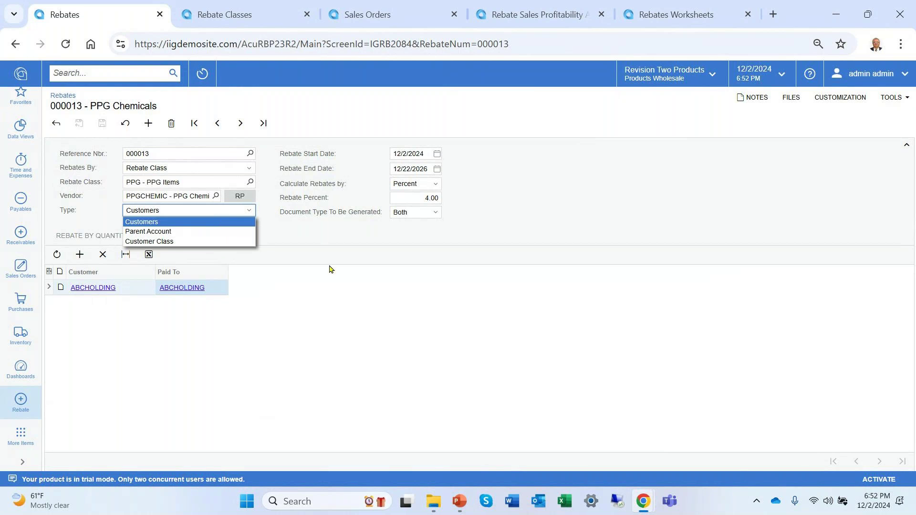
{"action": "left_click", "coordinate": [345, 315]}
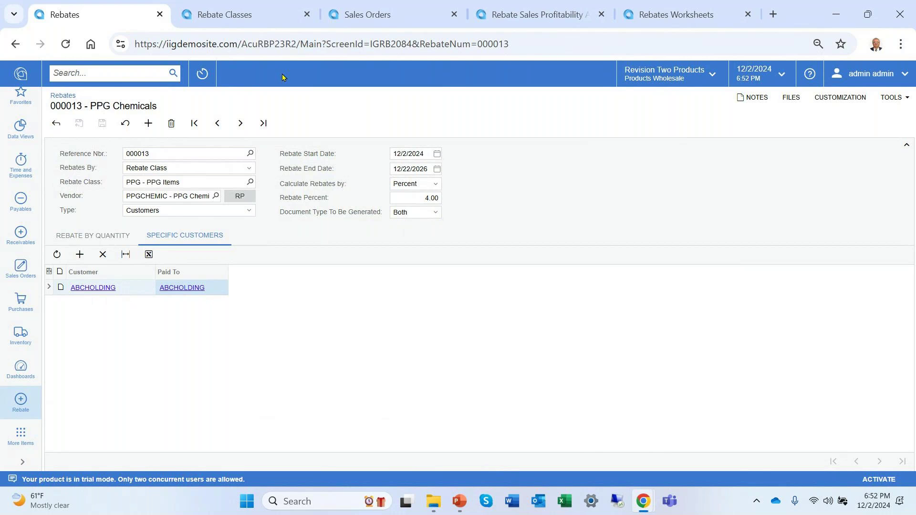
{"action": "left_click", "coordinate": [263, 18]}
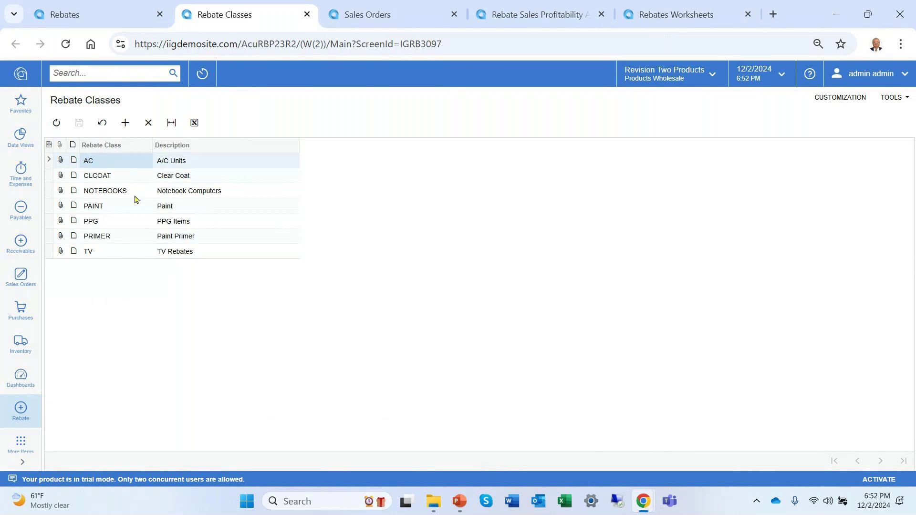
Create a new sales order for the customer ABCHOLDING
{"action": "left_click", "coordinate": [359, 17]}
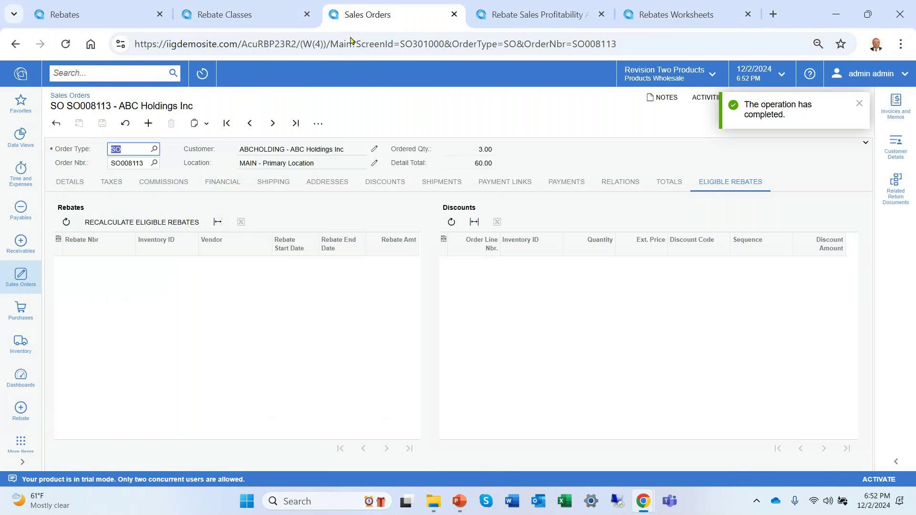
{"action": "left_click", "coordinate": [148, 123]}
{"action": "left_click", "coordinate": [272, 149]}
{"action": "type", "text": "abc"}
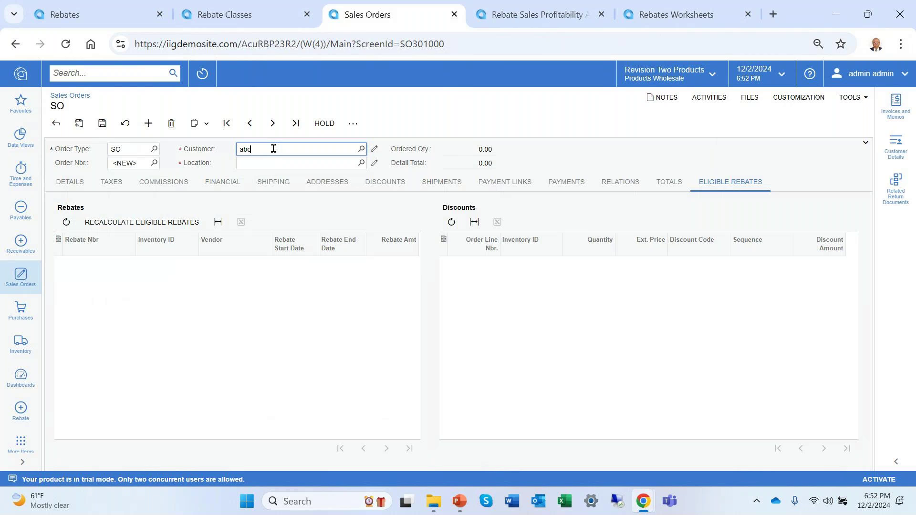
{"action": "left_click", "coordinate": [277, 161]}
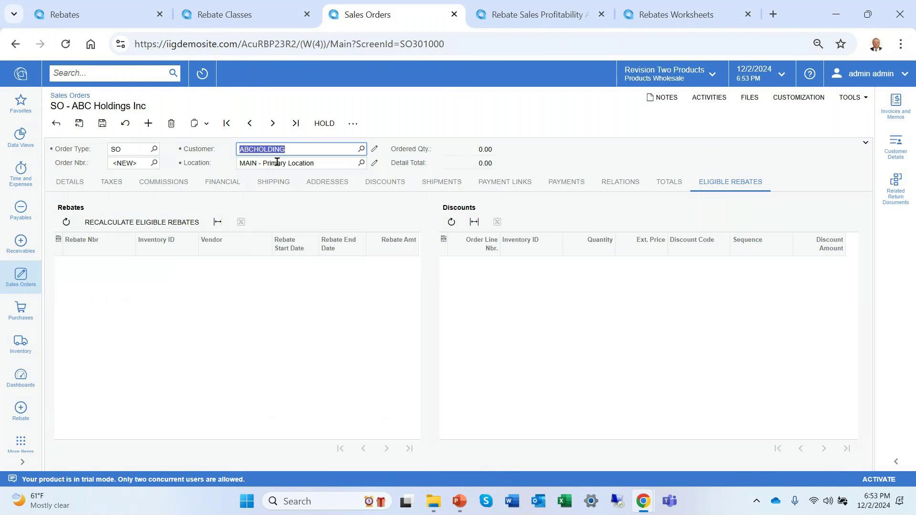
Add a line to the order for the inventory item MGBLKPAINT with a quantity of 4
{"action": "left_click", "coordinate": [68, 181]}
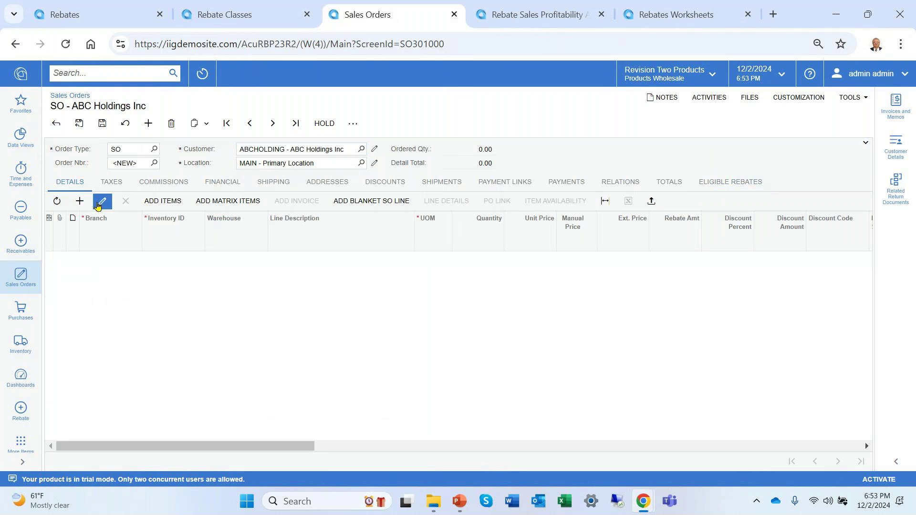
{"action": "left_click", "coordinate": [79, 201]}
{"action": "left_click", "coordinate": [182, 264]}
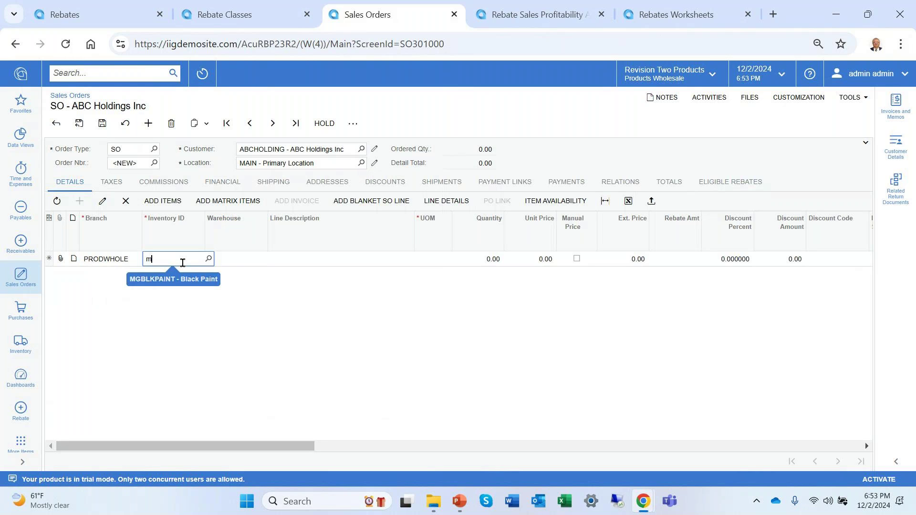
{"action": "type", "text": "mgblk"}
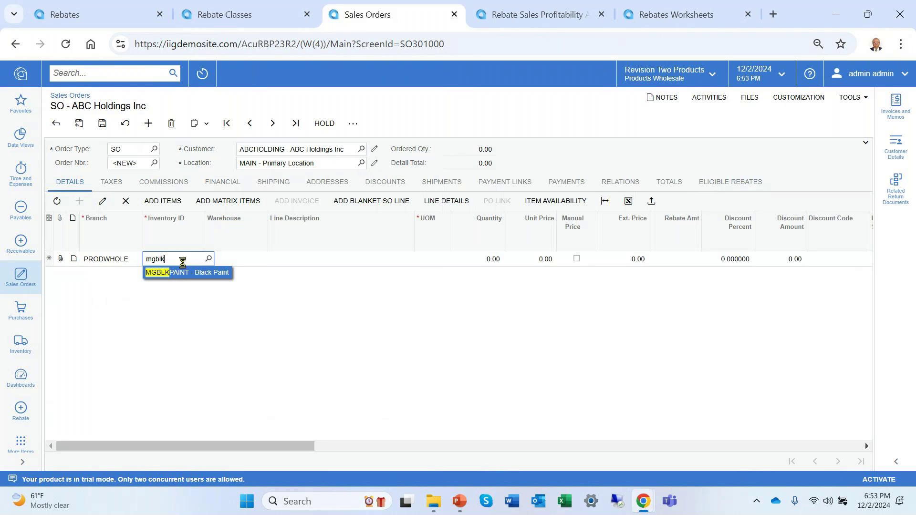
{"action": "key", "text": "Tab"}
{"action": "key", "text": "Tab"}
{"action": "key", "text": "Tab"}
{"action": "type", "text": "4"}
{"action": "key", "text": "Tab"}
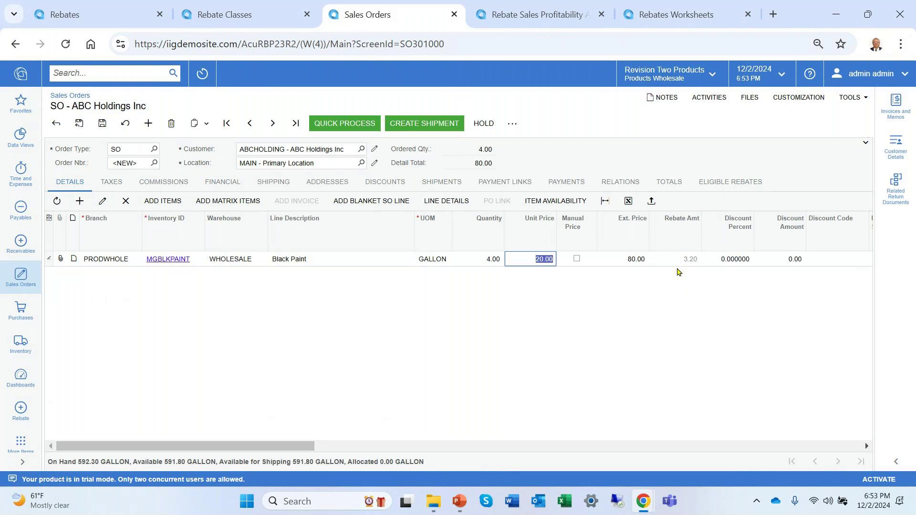
Recalculate the eligible rebates for the new sales order
{"action": "left_click", "coordinate": [718, 181]}
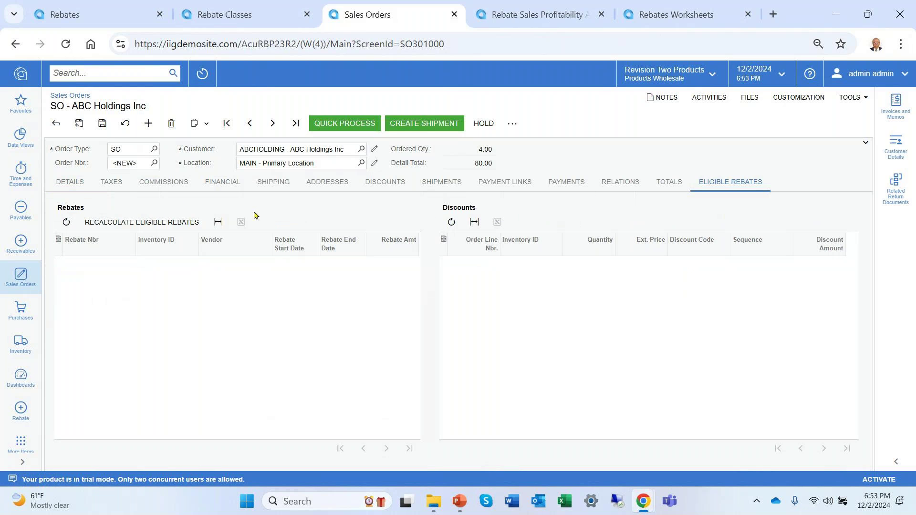
{"action": "left_click", "coordinate": [177, 223]}
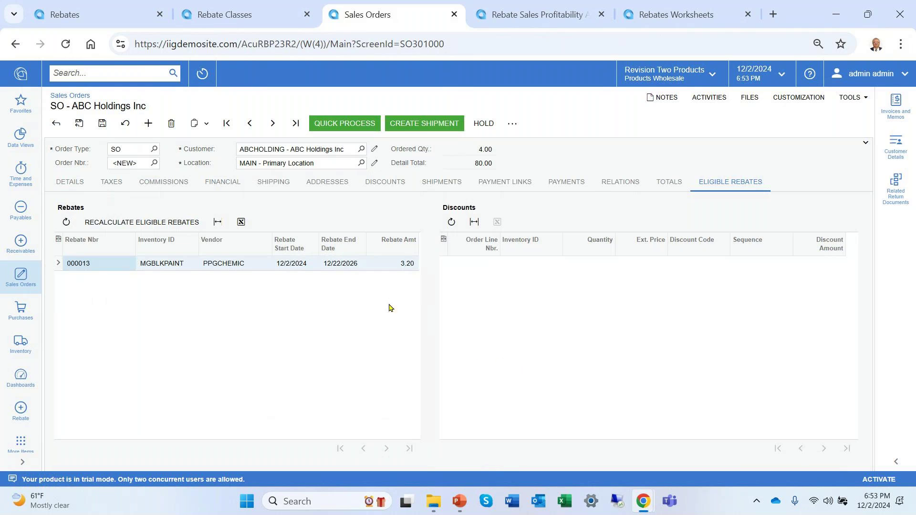
Quick-process the order from the WHOLESALE warehouse with today's shipment date, Update IN and Release Invoice enabled, and close the results
{"action": "left_click", "coordinate": [71, 180]}
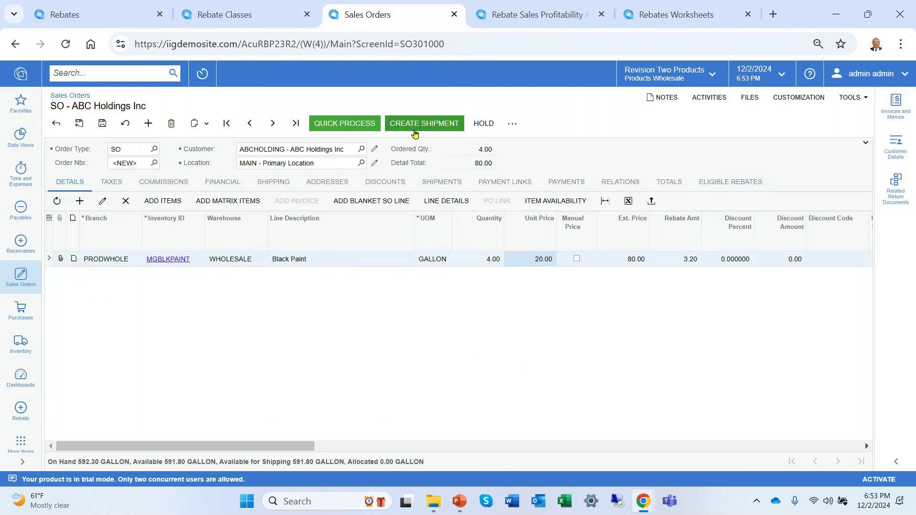
{"action": "left_click", "coordinate": [347, 125]}
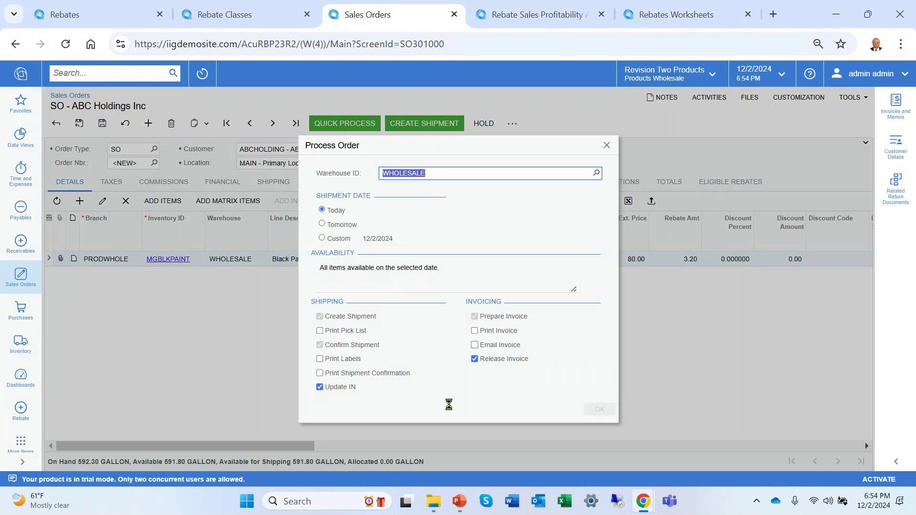
{"action": "left_click", "coordinate": [475, 361]}
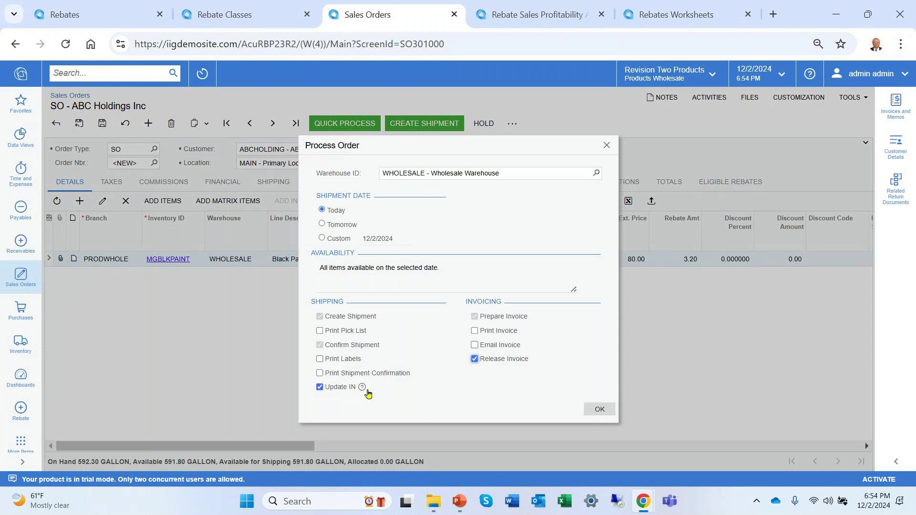
{"action": "left_click", "coordinate": [600, 411]}
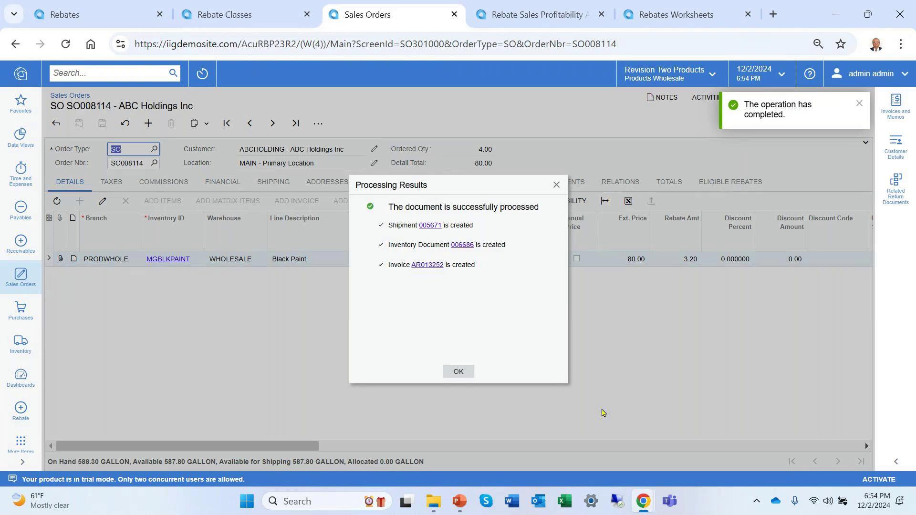
{"action": "left_click", "coordinate": [457, 372]}
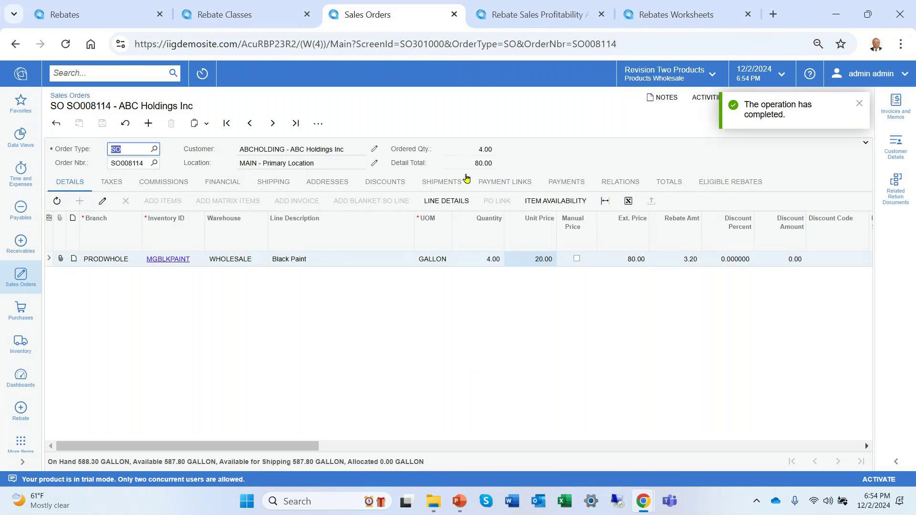
Open the newest PPG Chemicals rebate worksheet and examine its AR and AP rebate amounts to pay
{"action": "left_click", "coordinate": [644, 14]}
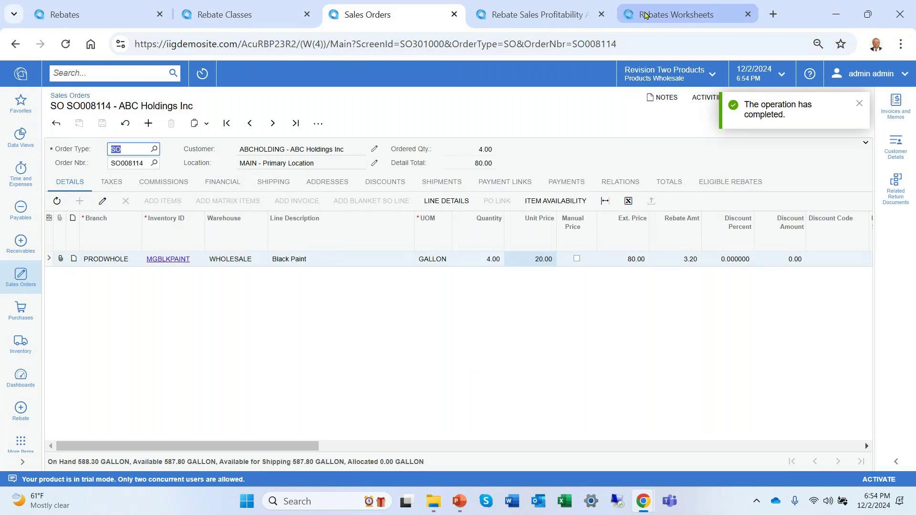
{"action": "left_click", "coordinate": [57, 124]}
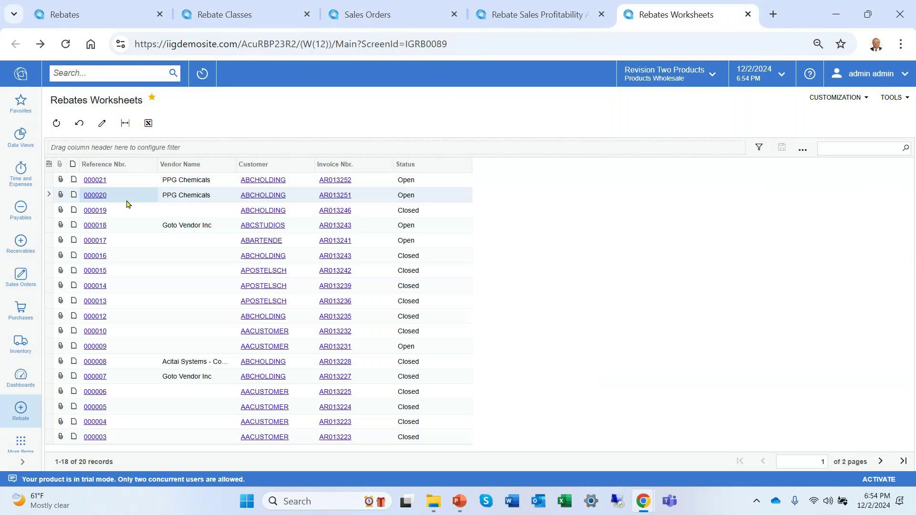
{"action": "left_click", "coordinate": [96, 178]}
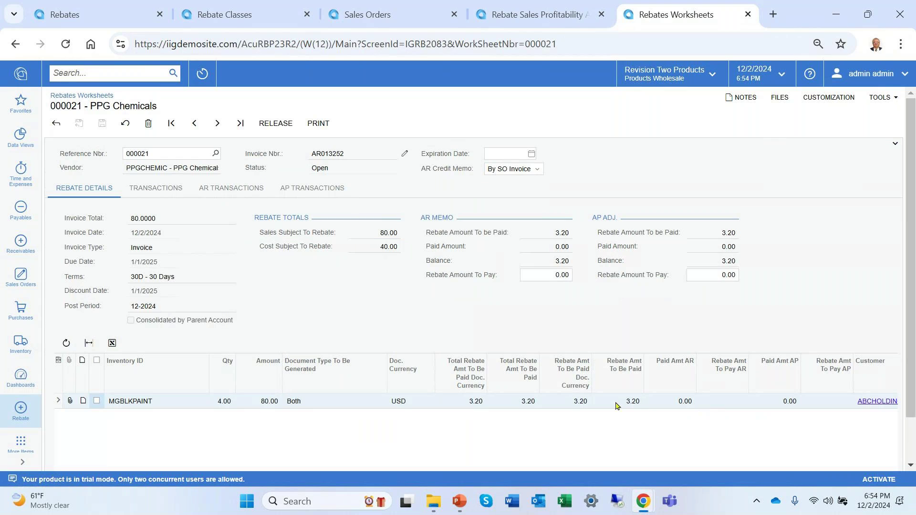
{"action": "left_click", "coordinate": [703, 275]}
{"action": "left_click", "coordinate": [549, 274]}
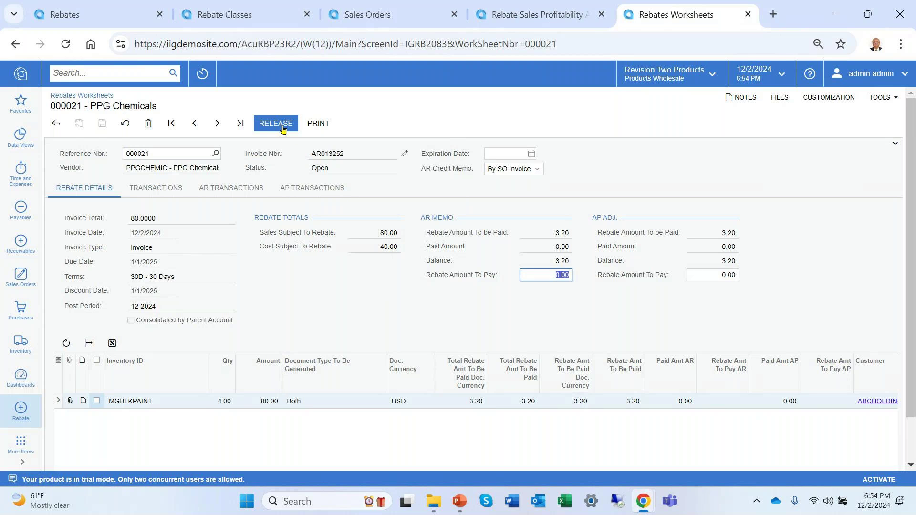
Leave the worksheet, open the Rebate Transactions process and view the AP Debit Adj. grouping options
{"action": "left_click", "coordinate": [55, 123]}
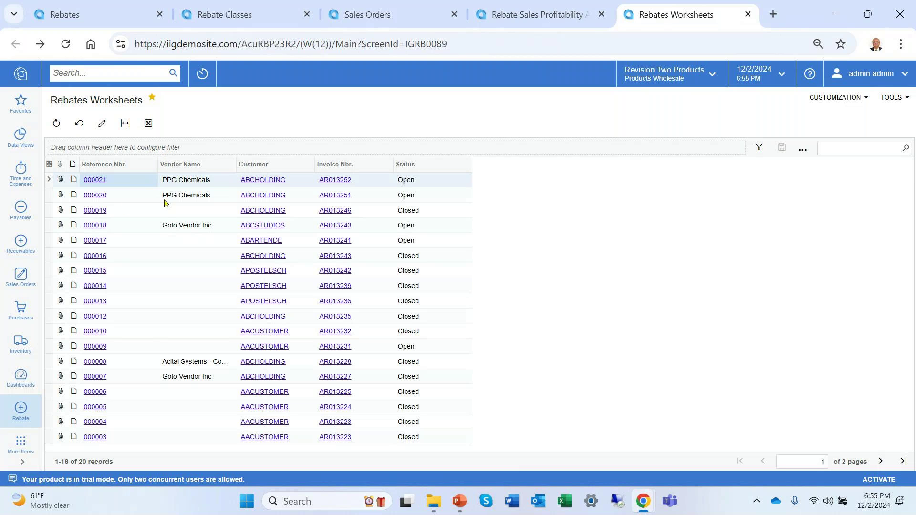
{"action": "left_click", "coordinate": [21, 410]}
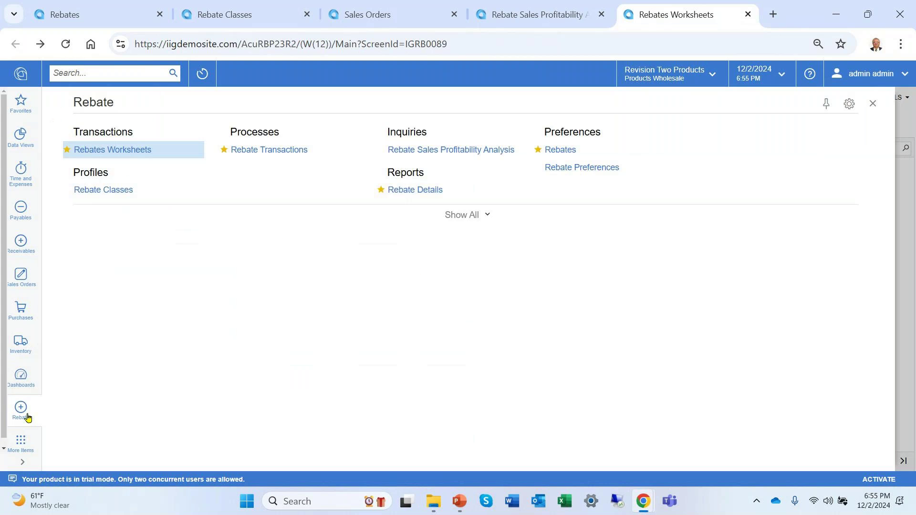
{"action": "left_click", "coordinate": [290, 159]}
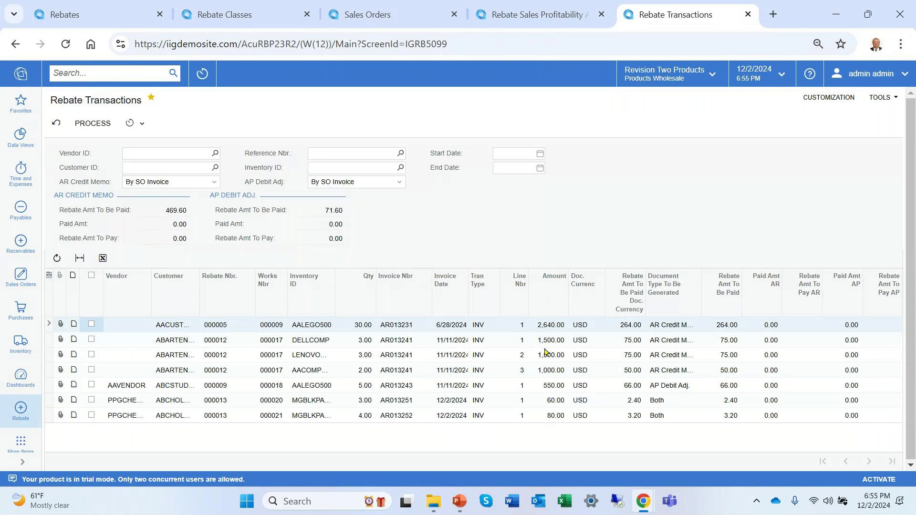
{"action": "left_click", "coordinate": [385, 184]}
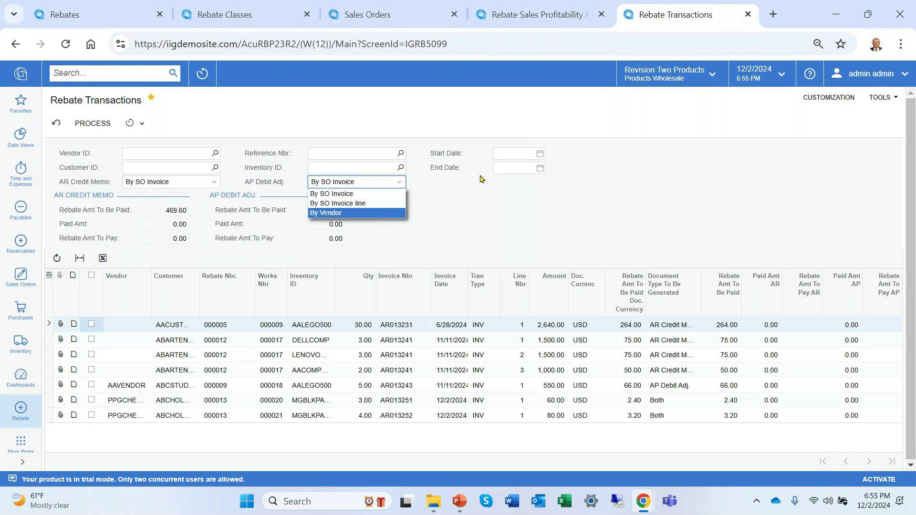
Switch to the Rebate Sales Profitability Analysis inquiry
{"action": "left_click", "coordinate": [568, 16]}
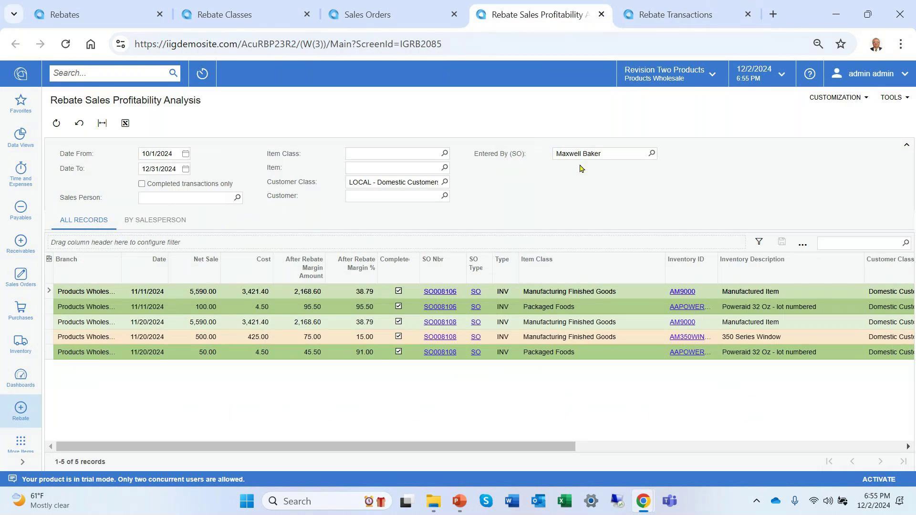